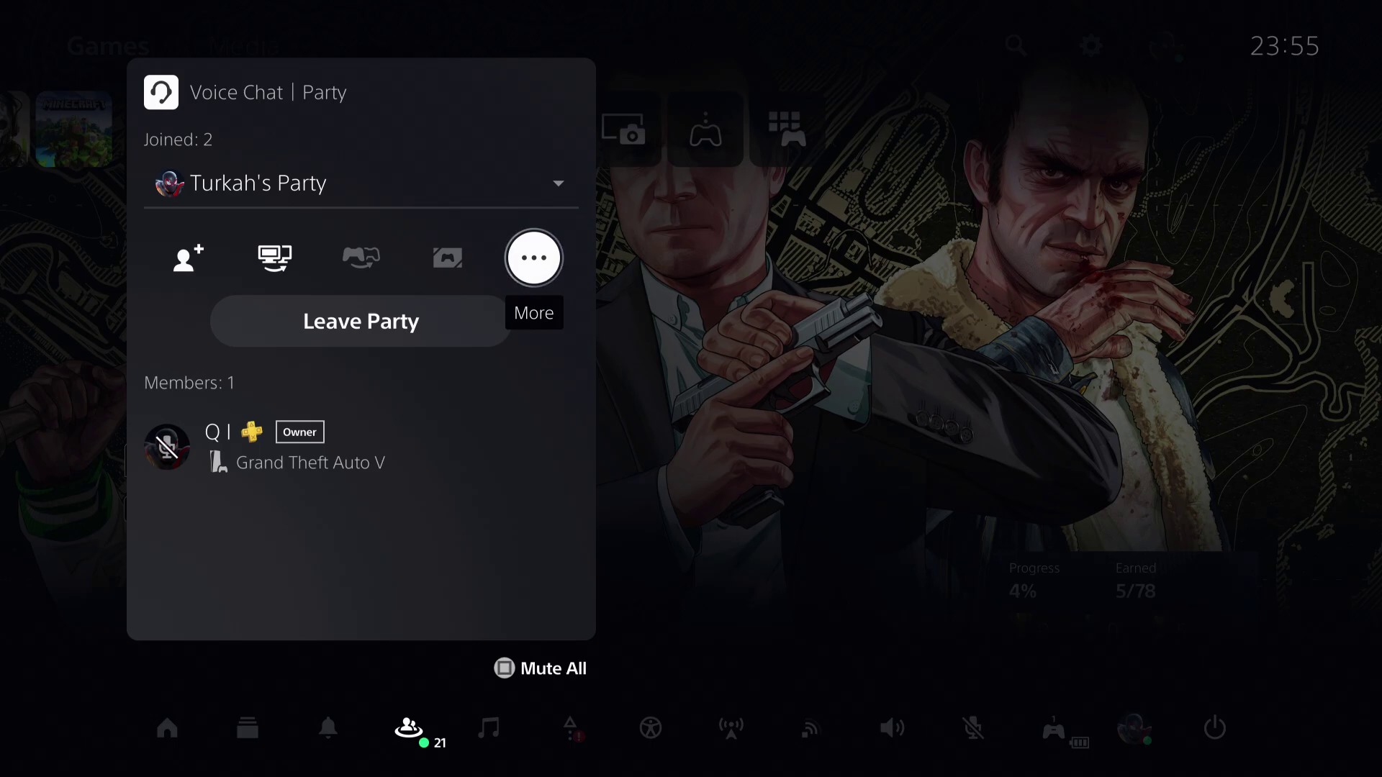
Dismiss the party list and panel, then bring up Control Center and move toward the avatar
{"action": "key", "text": "Escape"}
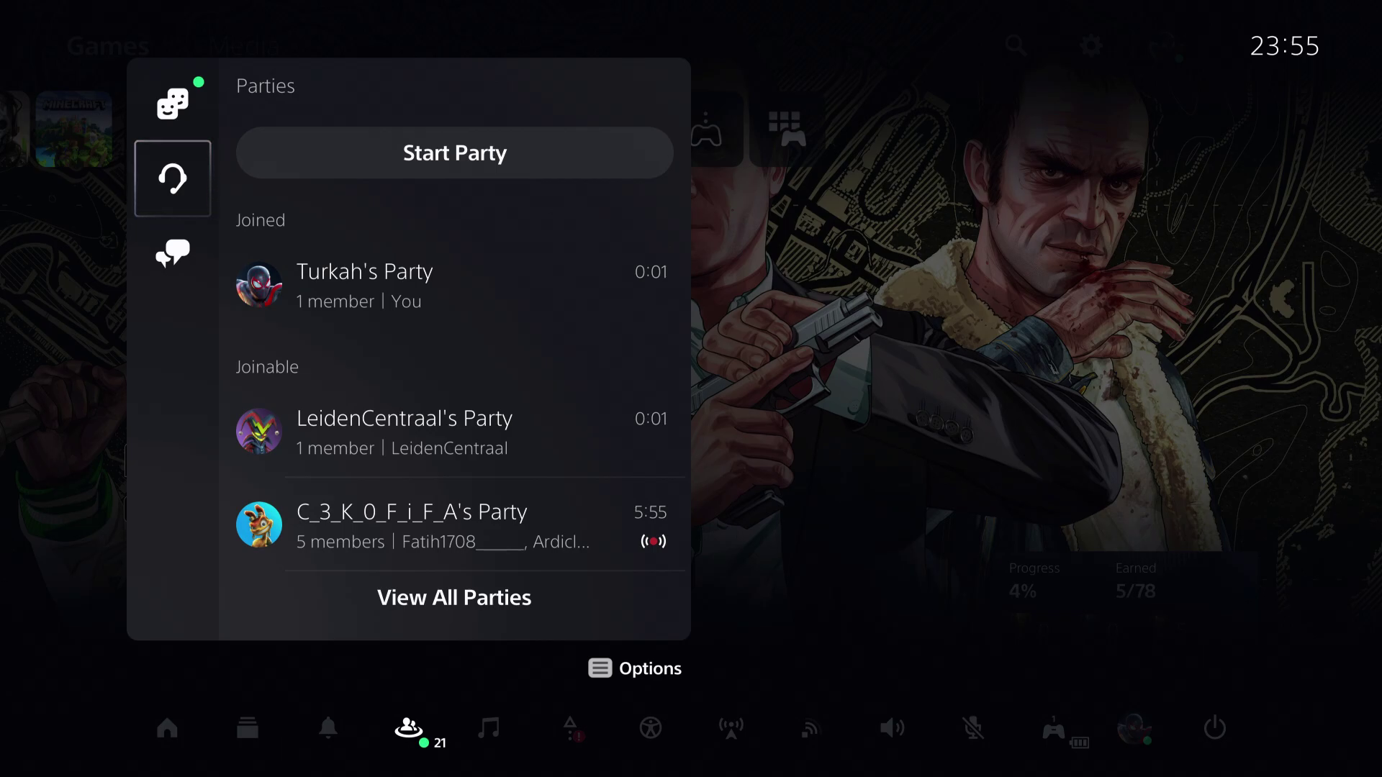
{"action": "key", "text": "Escape"}
{"action": "key", "text": "Escape"}
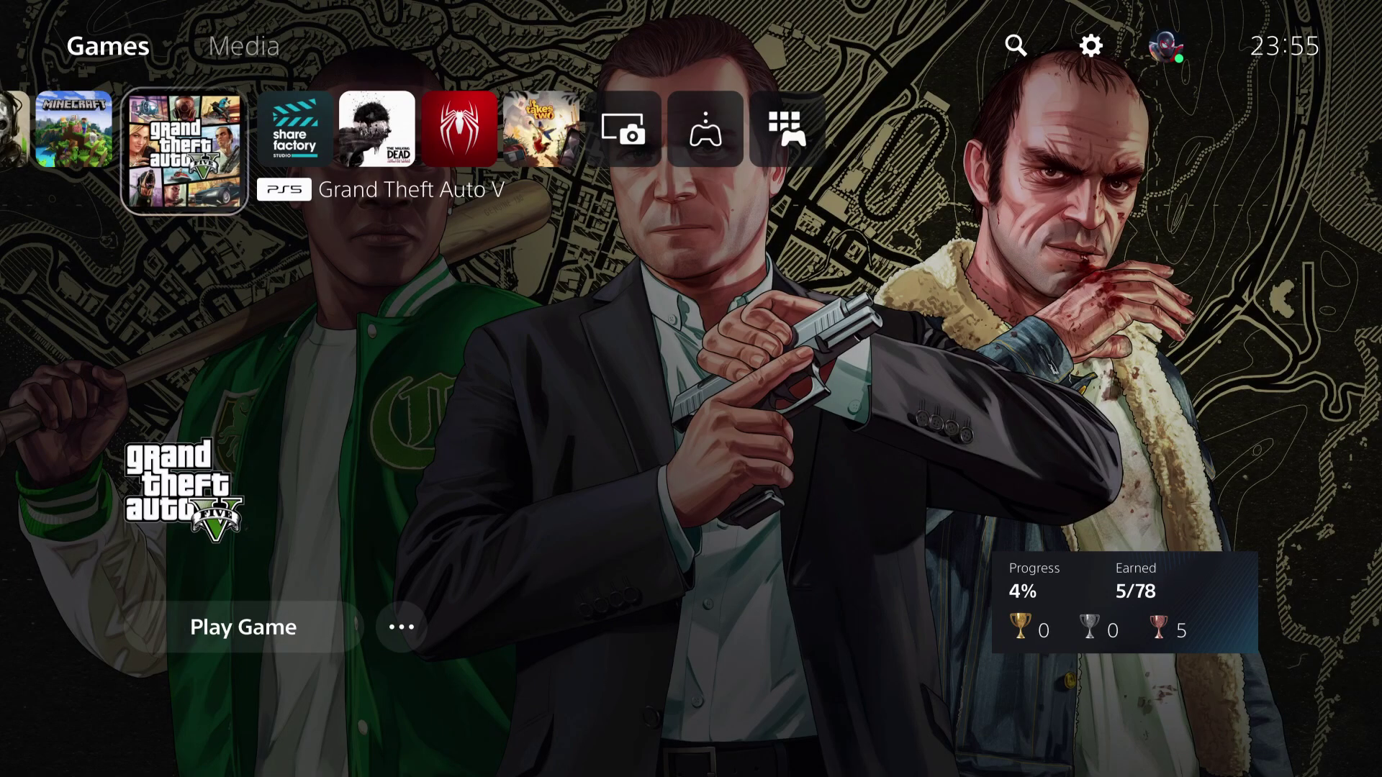
{"action": "key", "text": "super"}
{"action": "key", "text": "Right"}
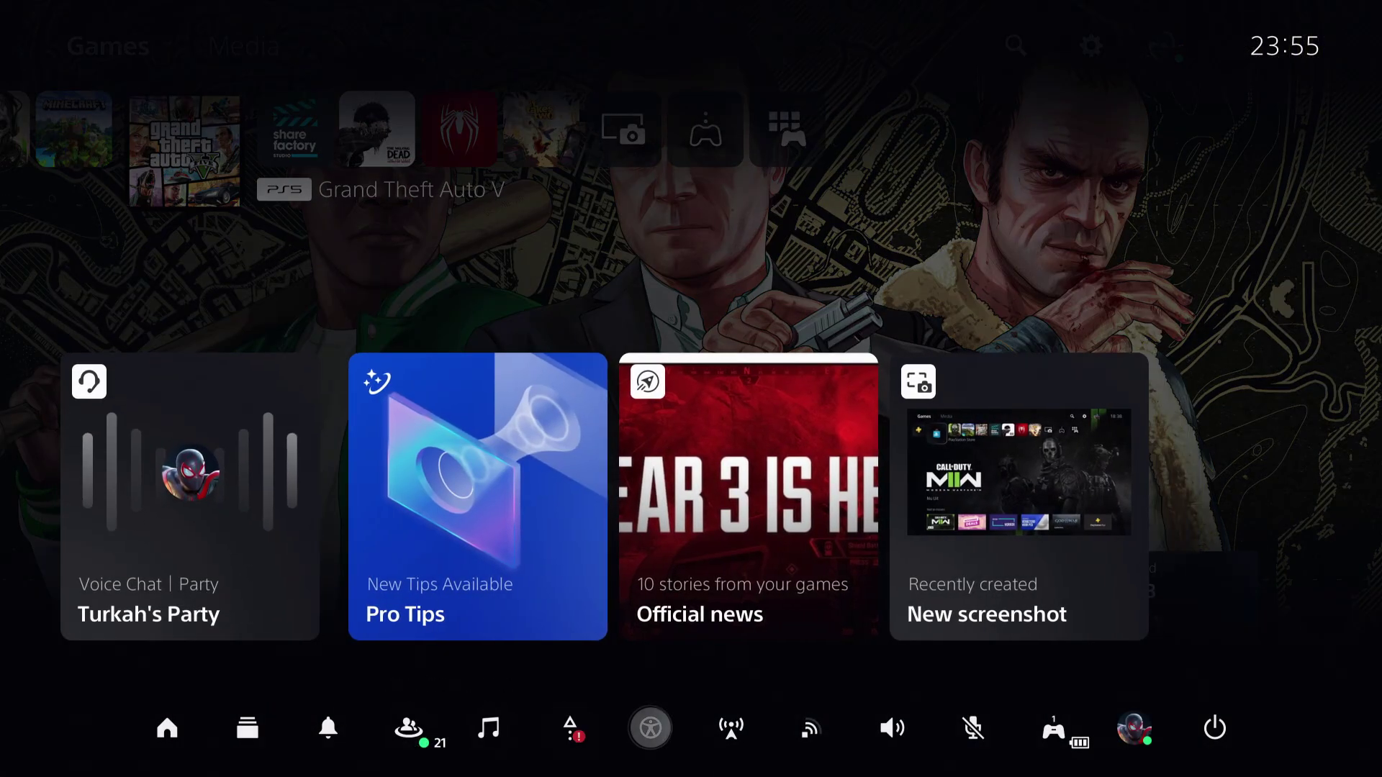
Log out of the current user, then wake the console and select the other user profile
{"action": "key", "text": "Return"}
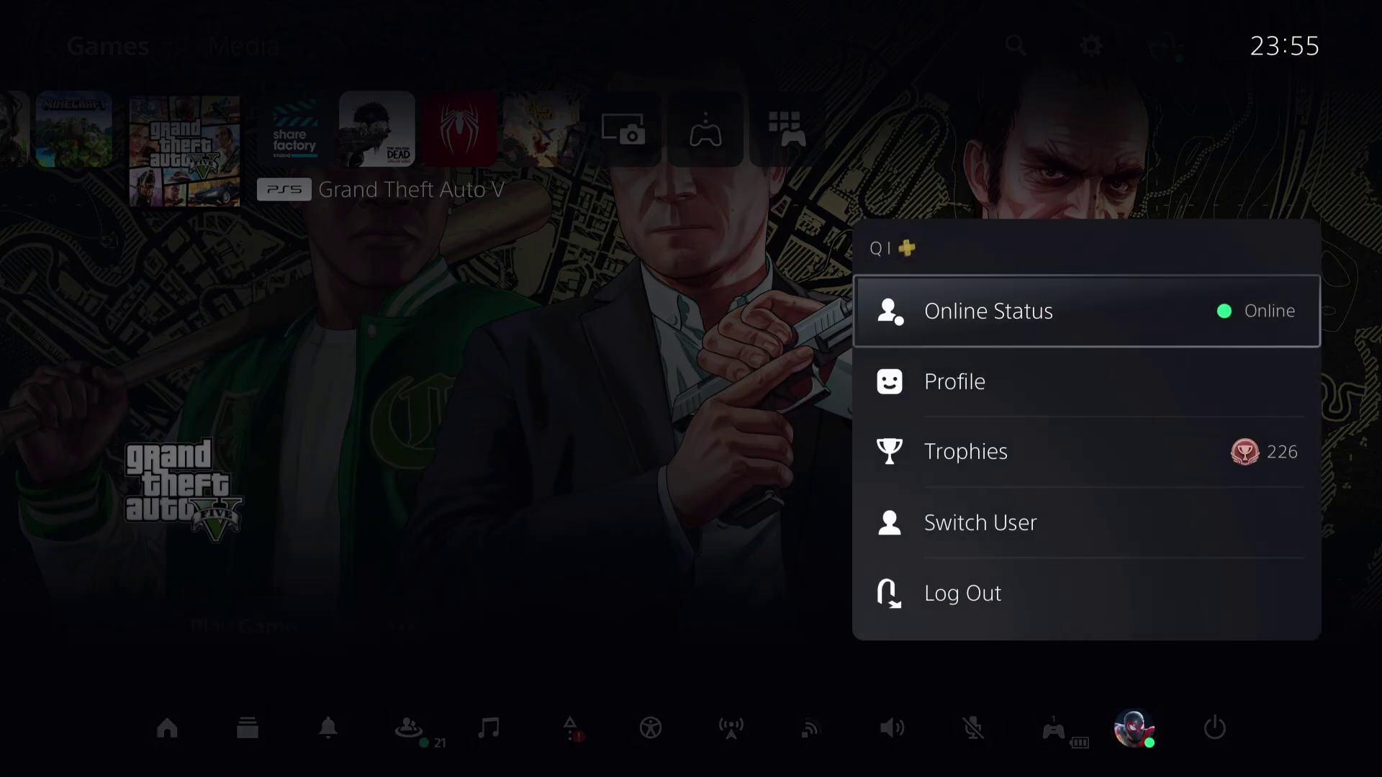
{"action": "key", "text": "Down"}
{"action": "key", "text": "Down"}
{"action": "key", "text": "Down"}
{"action": "key", "text": "Down"}
{"action": "key", "text": "Return"}
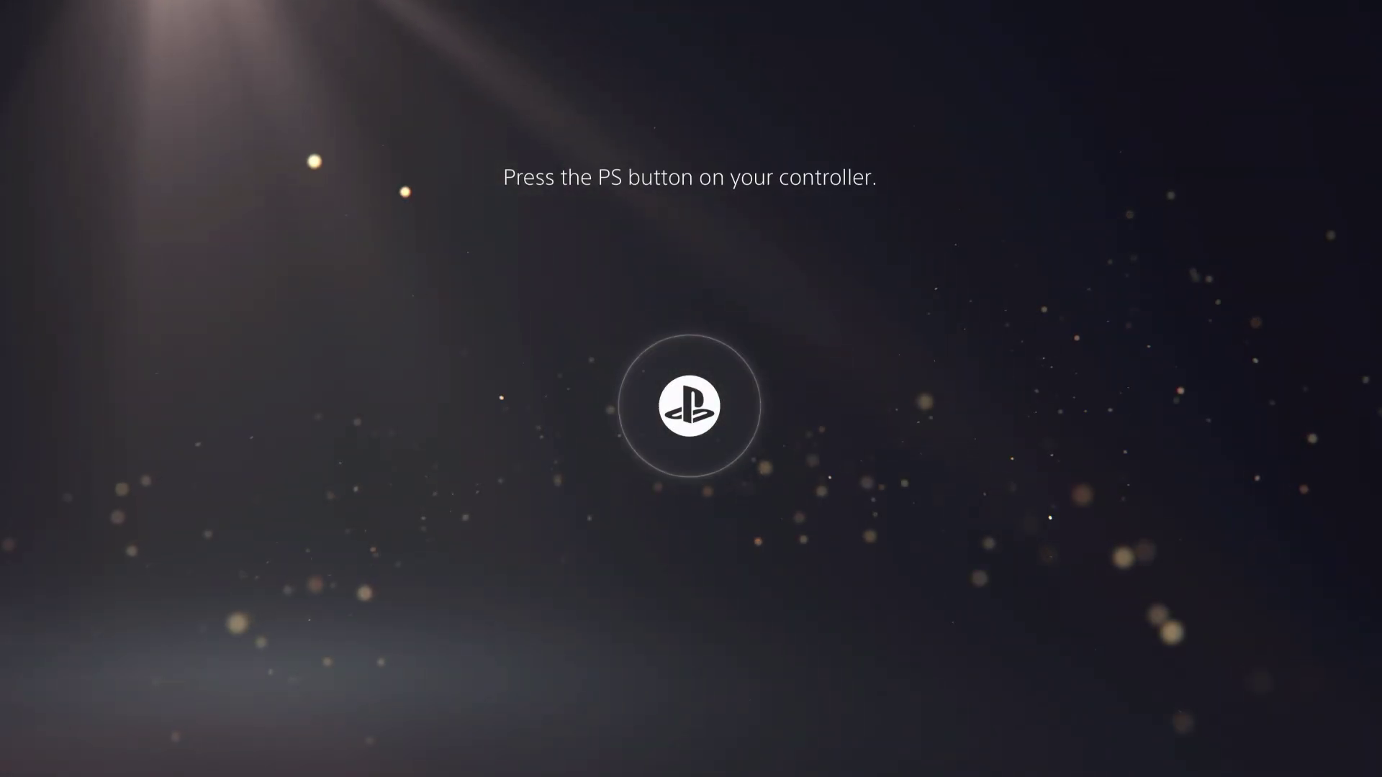
{"action": "key", "text": "super"}
{"action": "key", "text": "Right"}
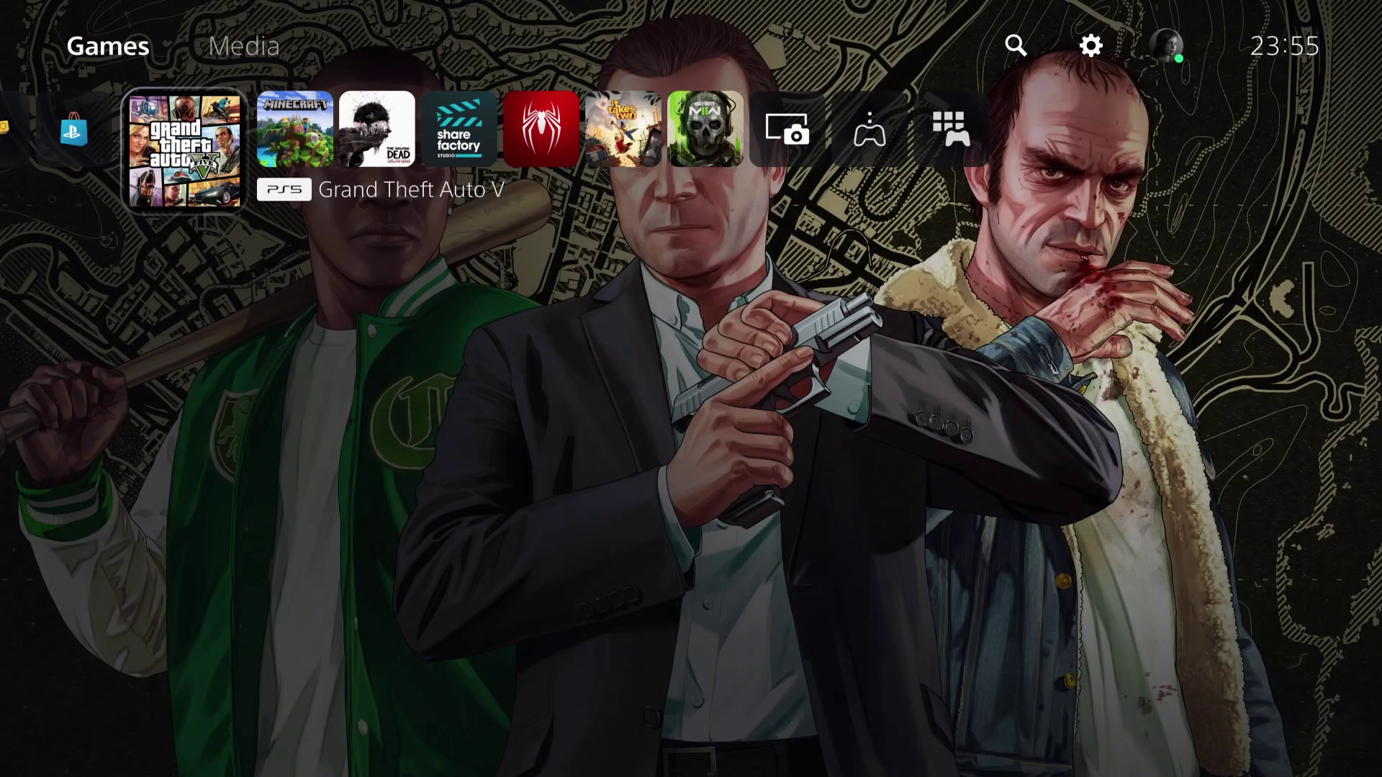
Open Settings from the home screen's top row and enter Users and Accounts
{"action": "key", "text": "Right"}
{"action": "key", "text": "Right"}
{"action": "key", "text": "Right"}
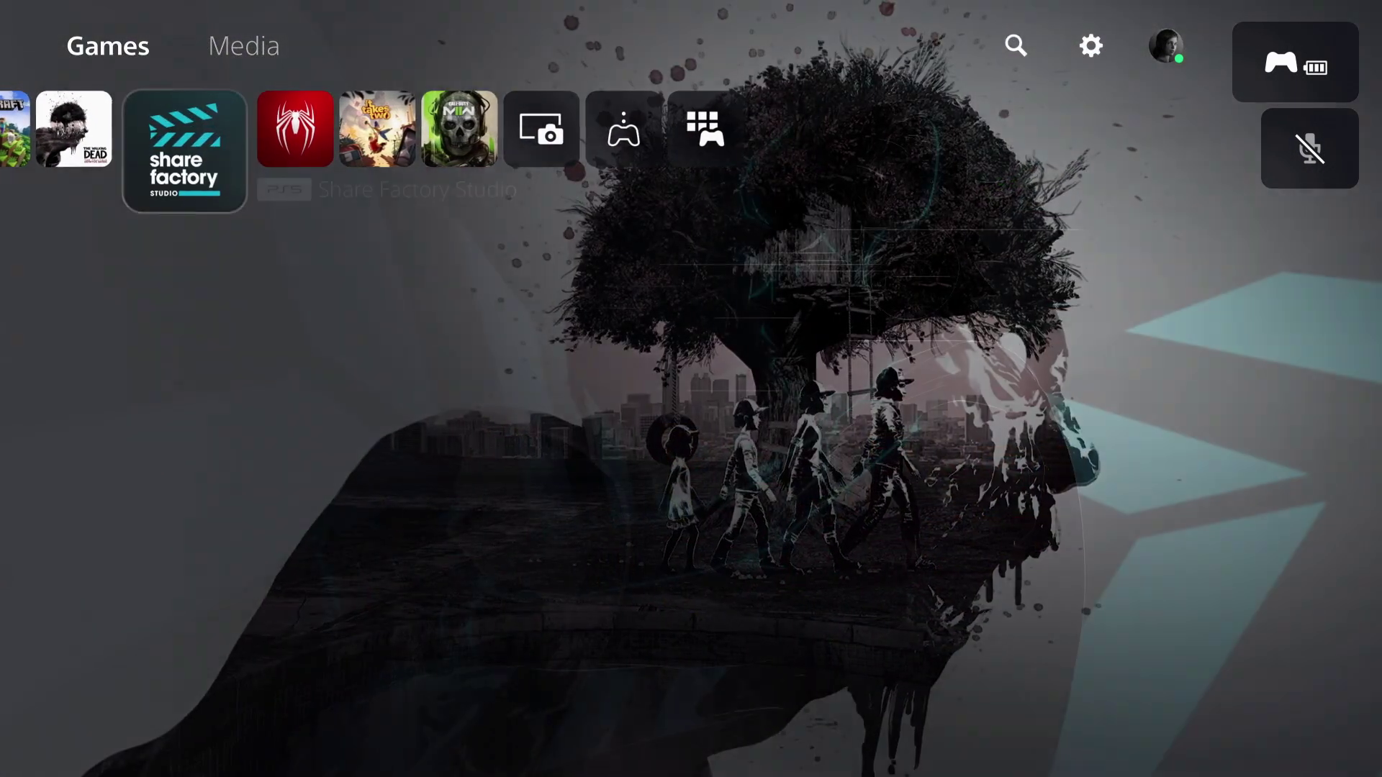
{"action": "key", "text": "Up"}
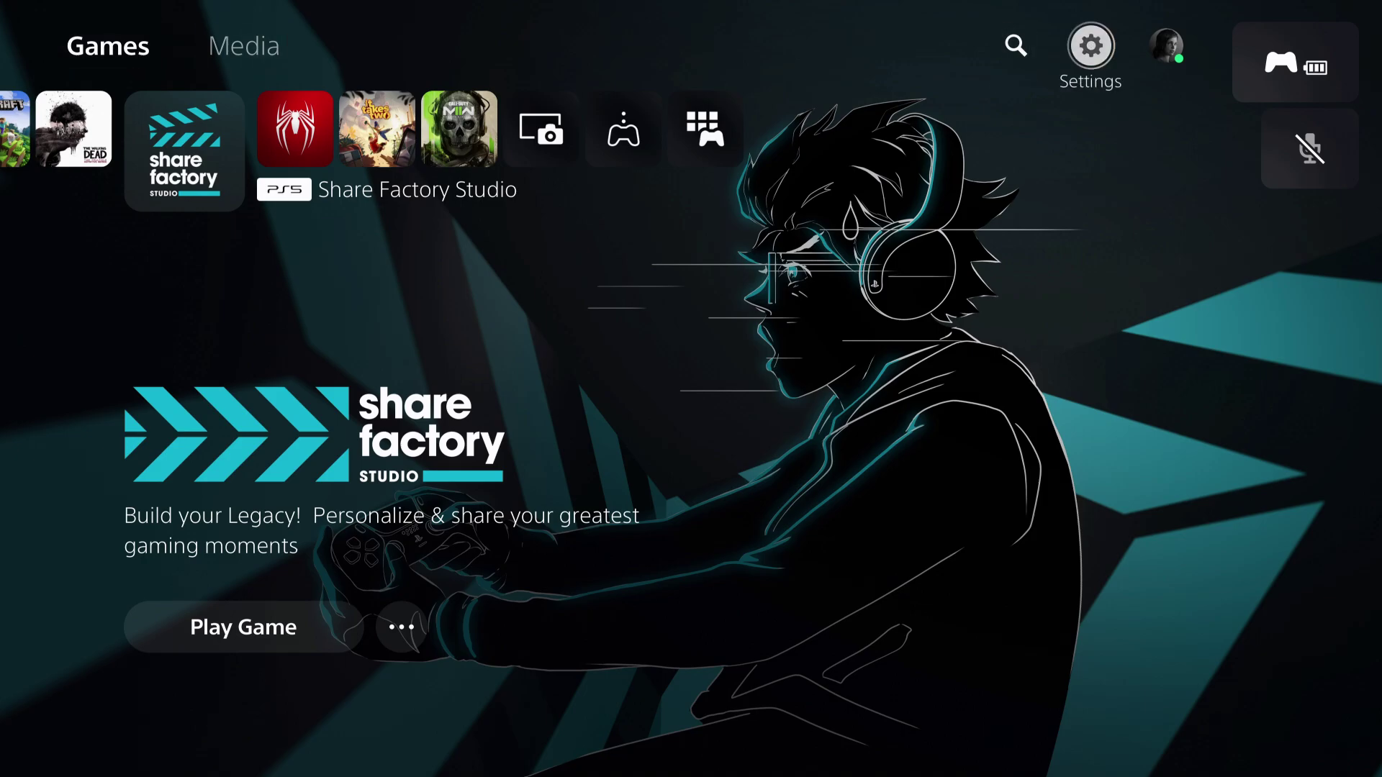
{"action": "key", "text": "Return"}
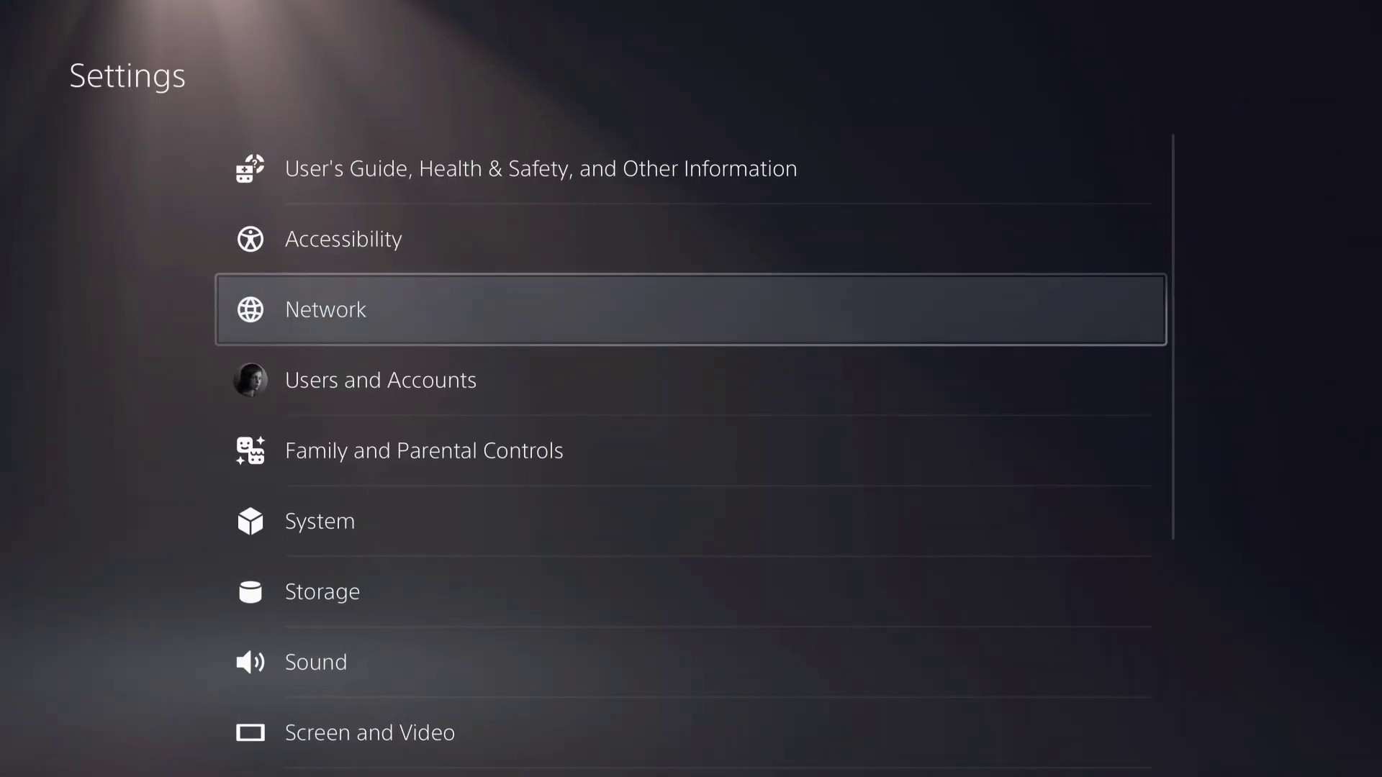
{"action": "key", "text": "Down"}
{"action": "key", "text": "Down"}
{"action": "key", "text": "Down"}
{"action": "key", "text": "Return"}
Enter the Other category and open Console Sharing and Offline Play
{"action": "key", "text": "Down"}
{"action": "key", "text": "Down"}
{"action": "key", "text": "Down"}
{"action": "key", "text": "Down"}
{"action": "key", "text": "Return"}
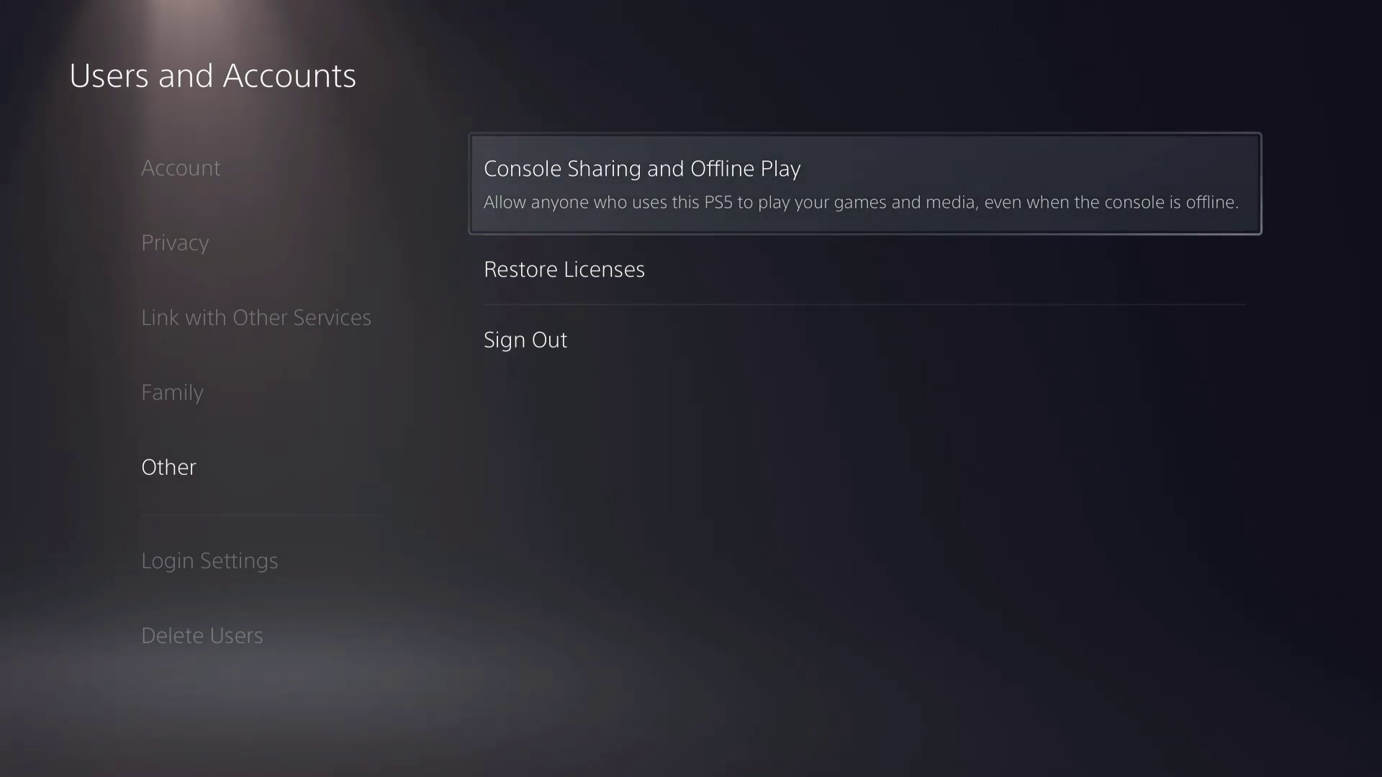
{"action": "key", "text": "Return"}
{"action": "key", "text": "Right"}
{"action": "key", "text": "Left"}
{"action": "key", "text": "Right"}
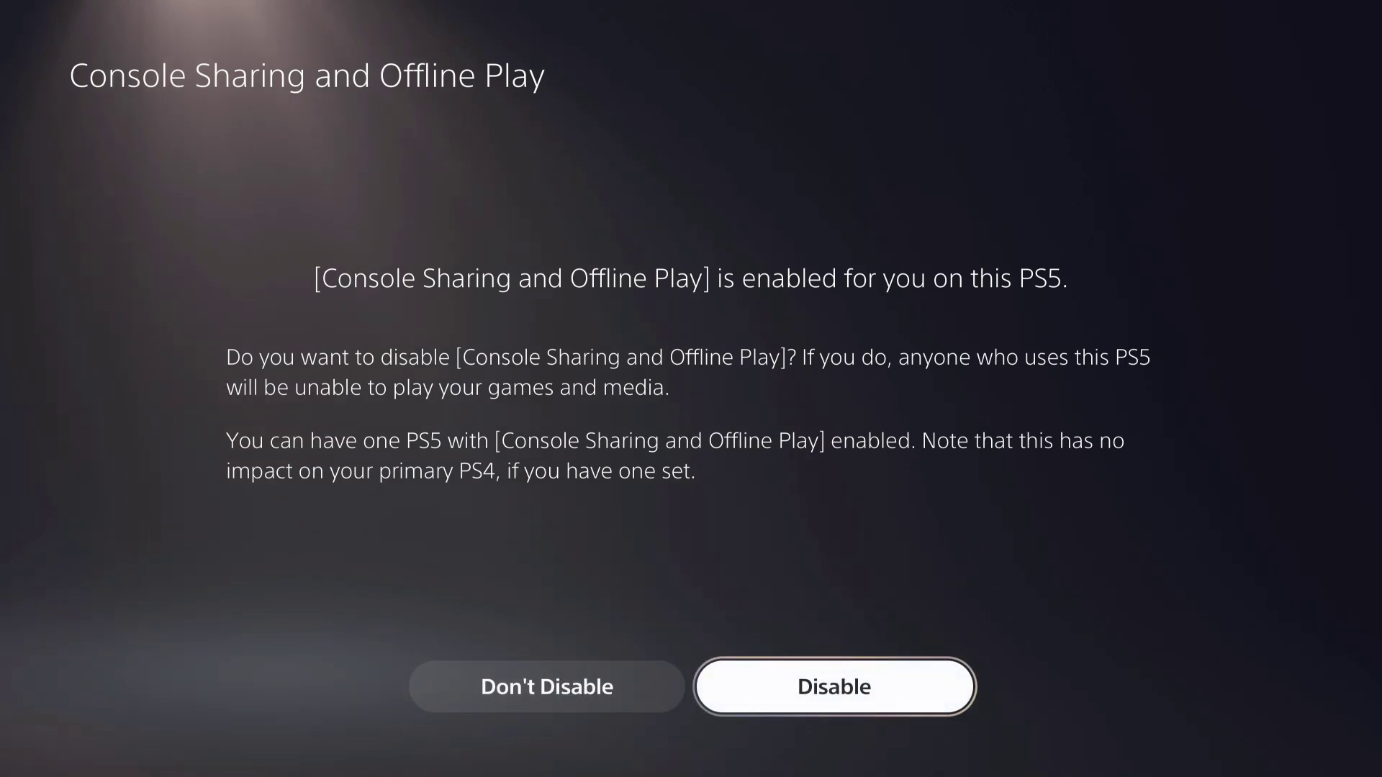
{"action": "key", "text": "Left"}
{"action": "key", "text": "Right"}
{"action": "key", "text": "Left"}
{"action": "key", "text": "Right"}
{"action": "key", "text": "Left"}
{"action": "key", "text": "Right"}
{"action": "key", "text": "Left"}
{"action": "key", "text": "Right"}
{"action": "key", "text": "Left"}
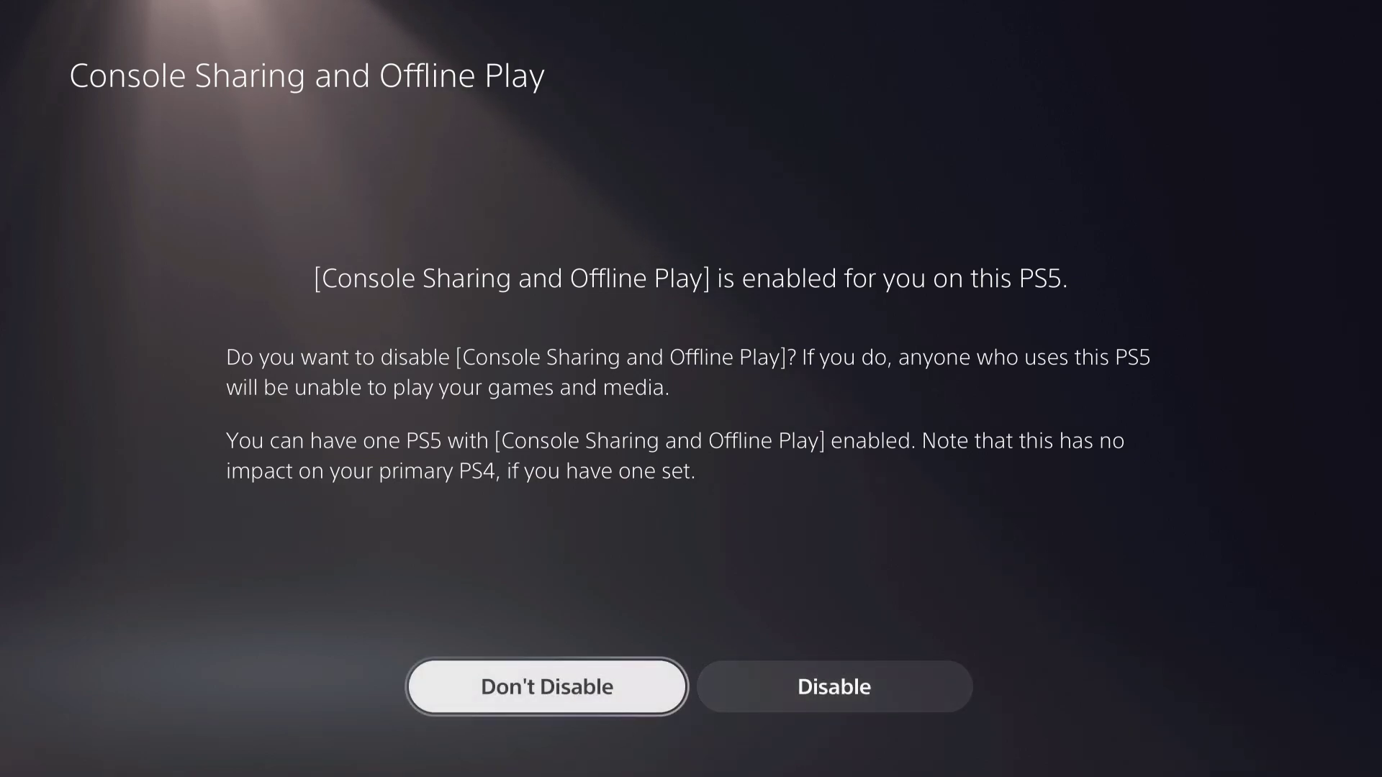
{"action": "key", "text": "Right"}
{"action": "key", "text": "Left"}
{"action": "key", "text": "Right"}
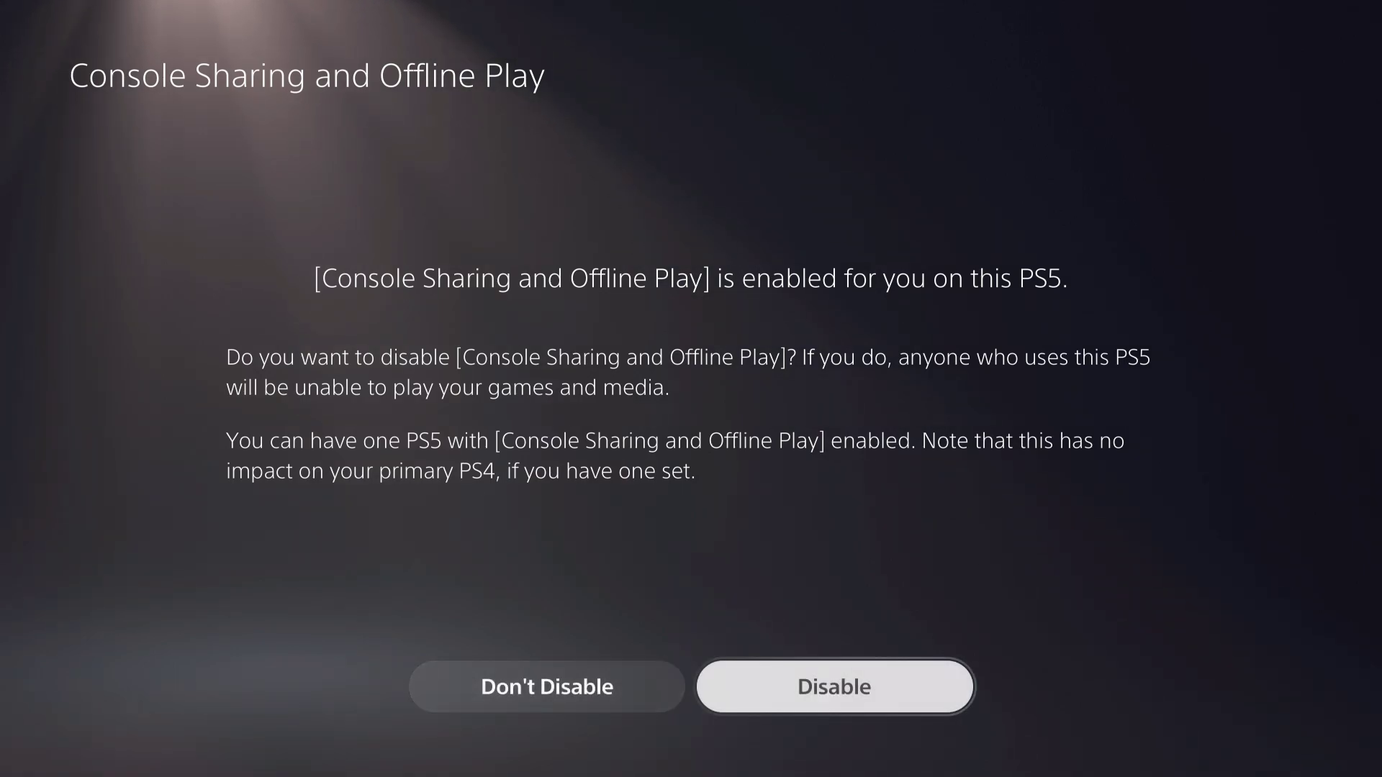
{"action": "key", "text": "Left"}
{"action": "key", "text": "Right"}
{"action": "key", "text": "Left"}
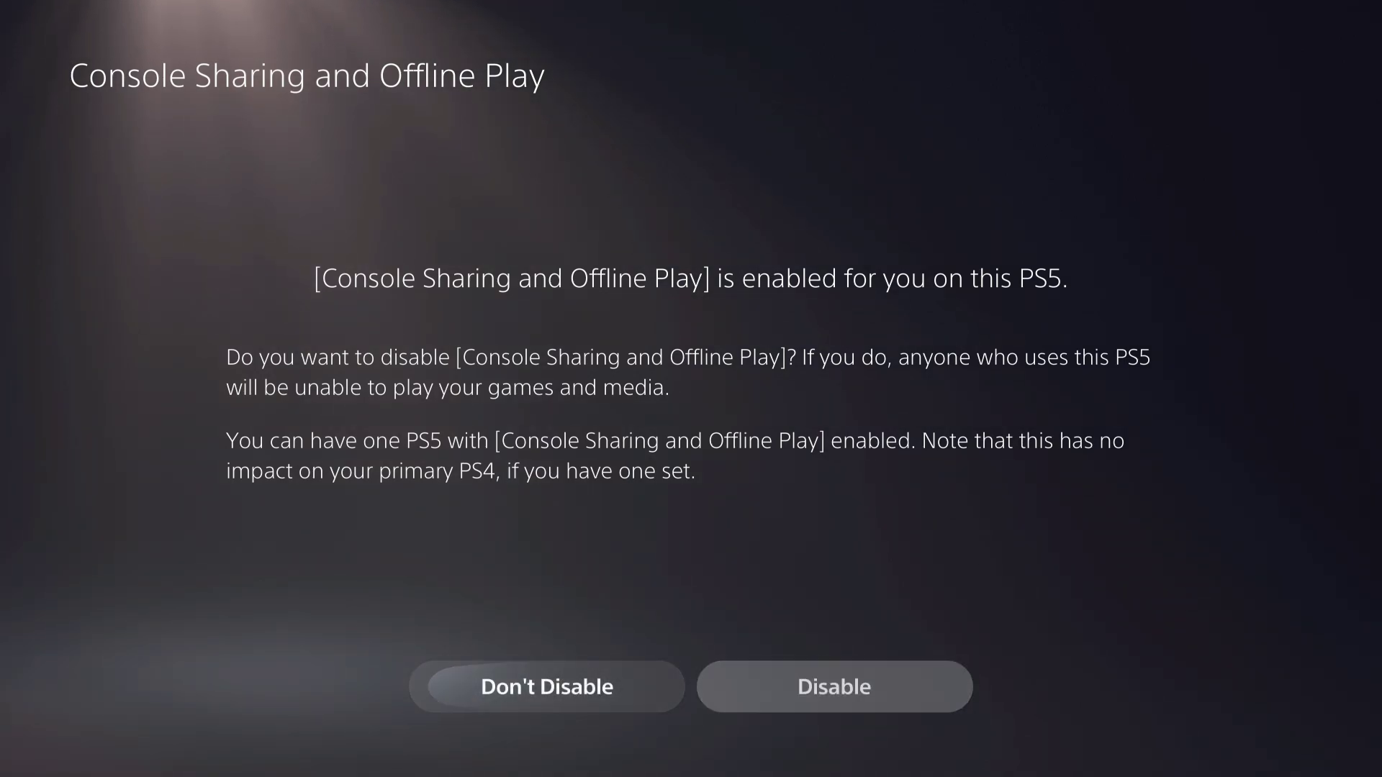
{"action": "key", "text": "Right"}
{"action": "key", "text": "Return"}
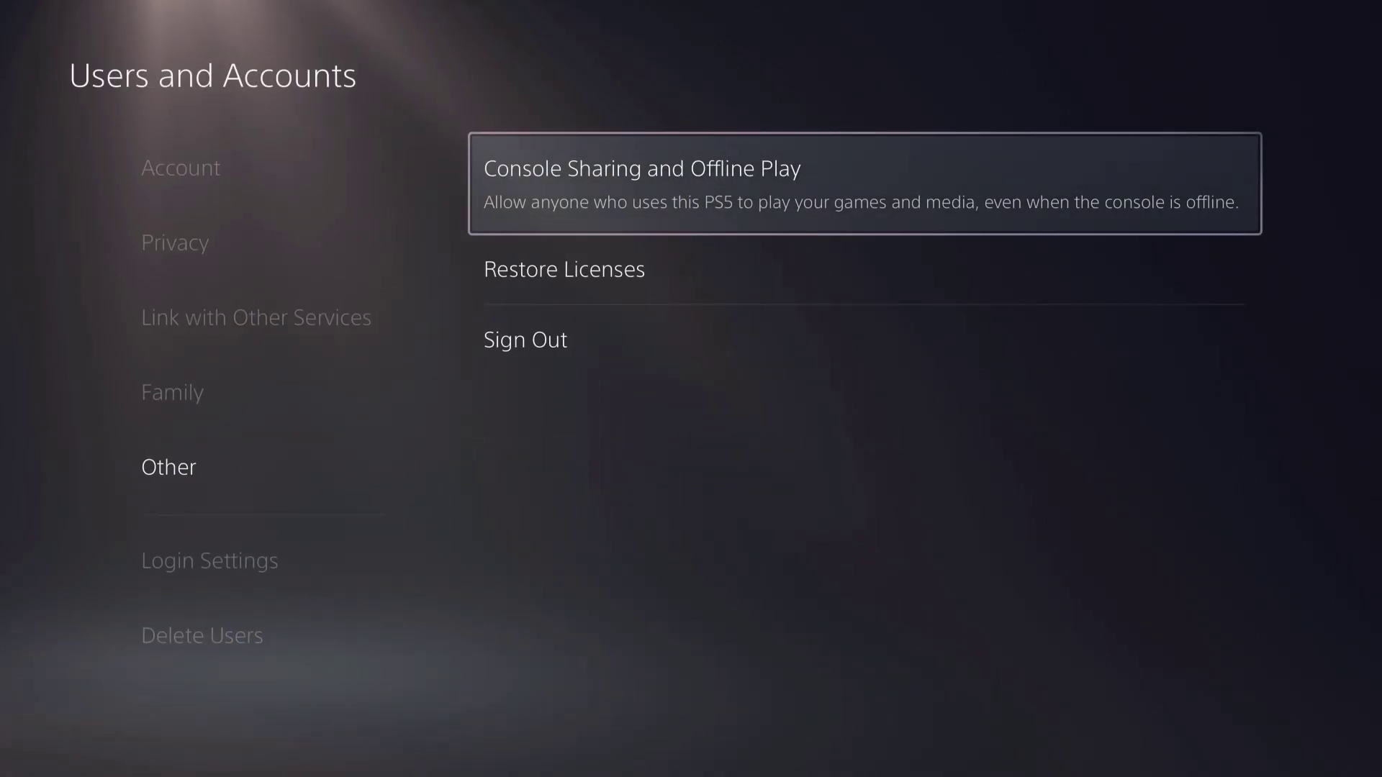
Open Restore Licenses and look over its Cancel and Restore options
{"action": "key", "text": "Down"}
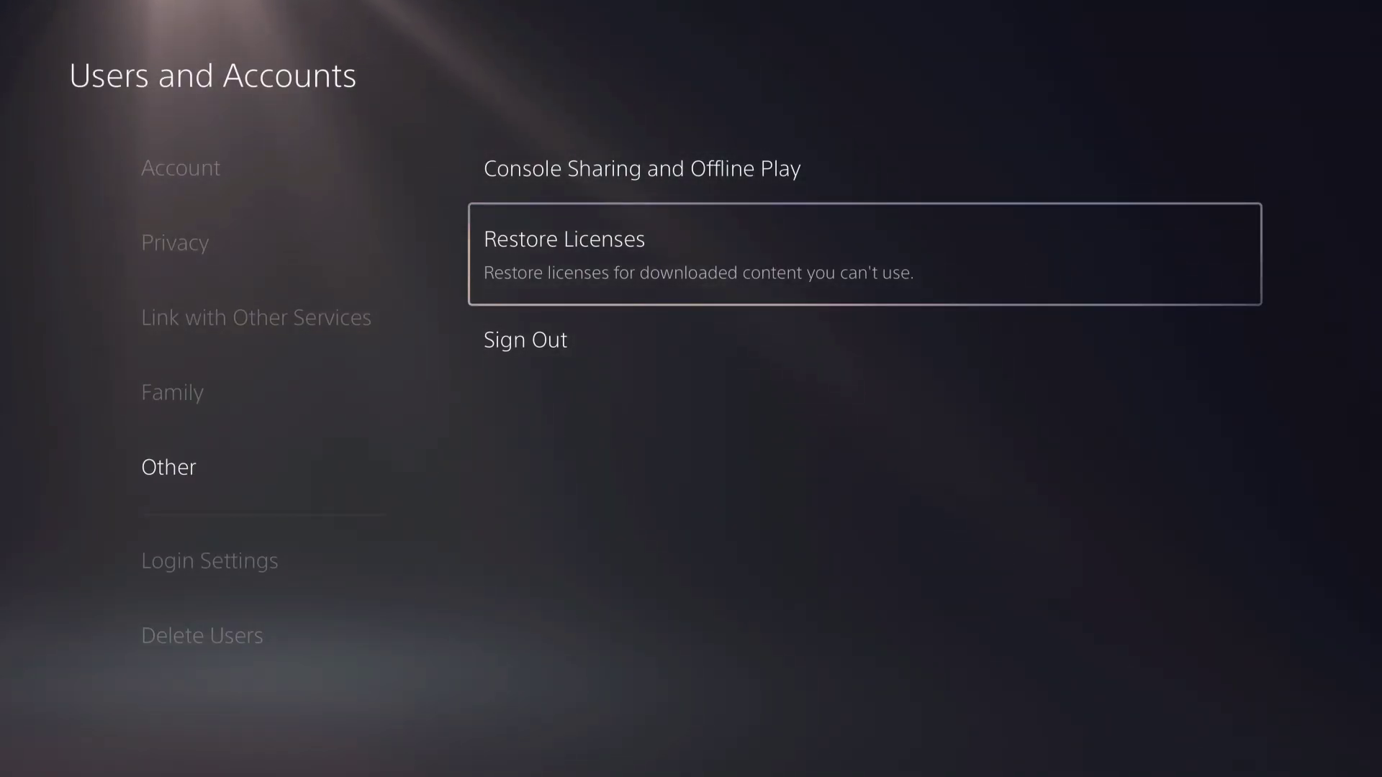
{"action": "key", "text": "Return"}
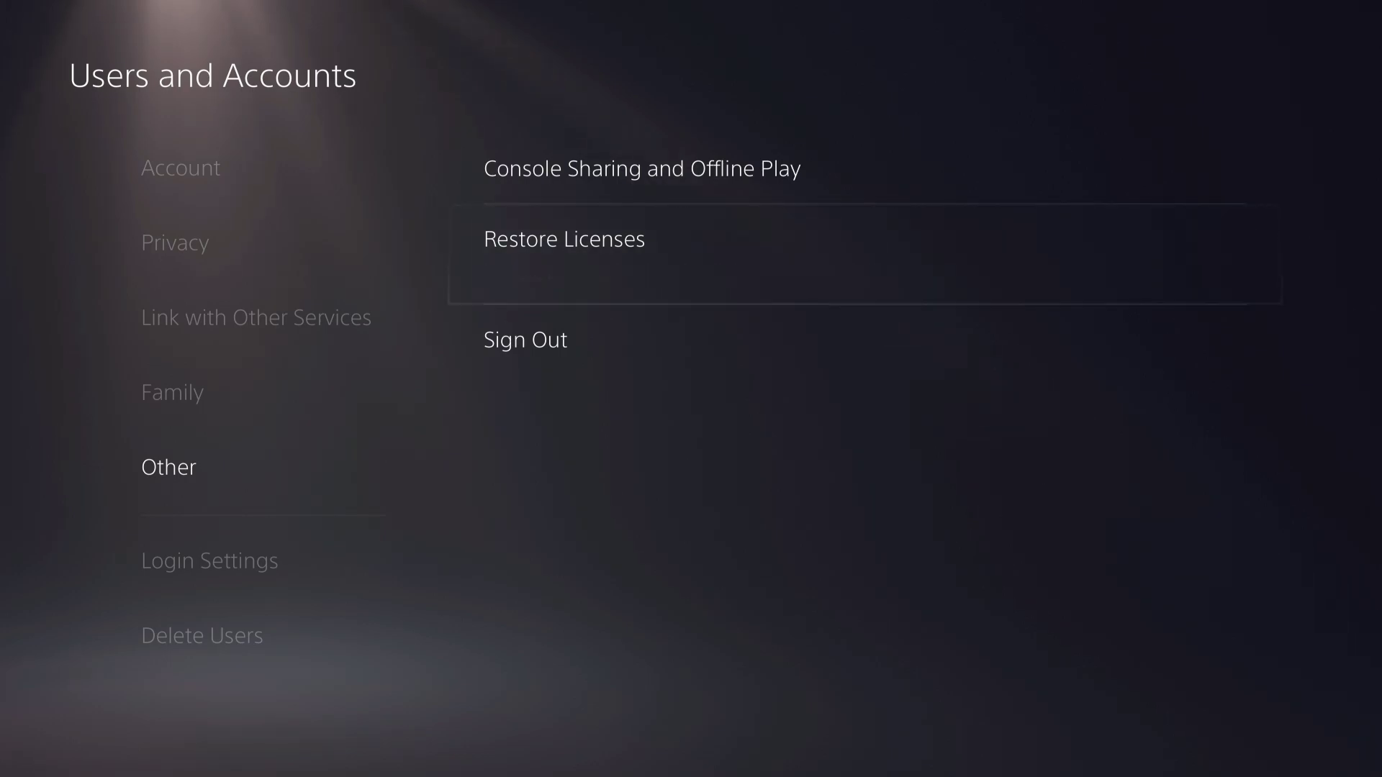
{"action": "key", "text": "Left"}
{"action": "key", "text": "Right"}
{"action": "key", "text": "Left"}
{"action": "key", "text": "Right"}
Leave Restore Licenses without restoring and return to the main Settings list
{"action": "key", "text": "Escape"}
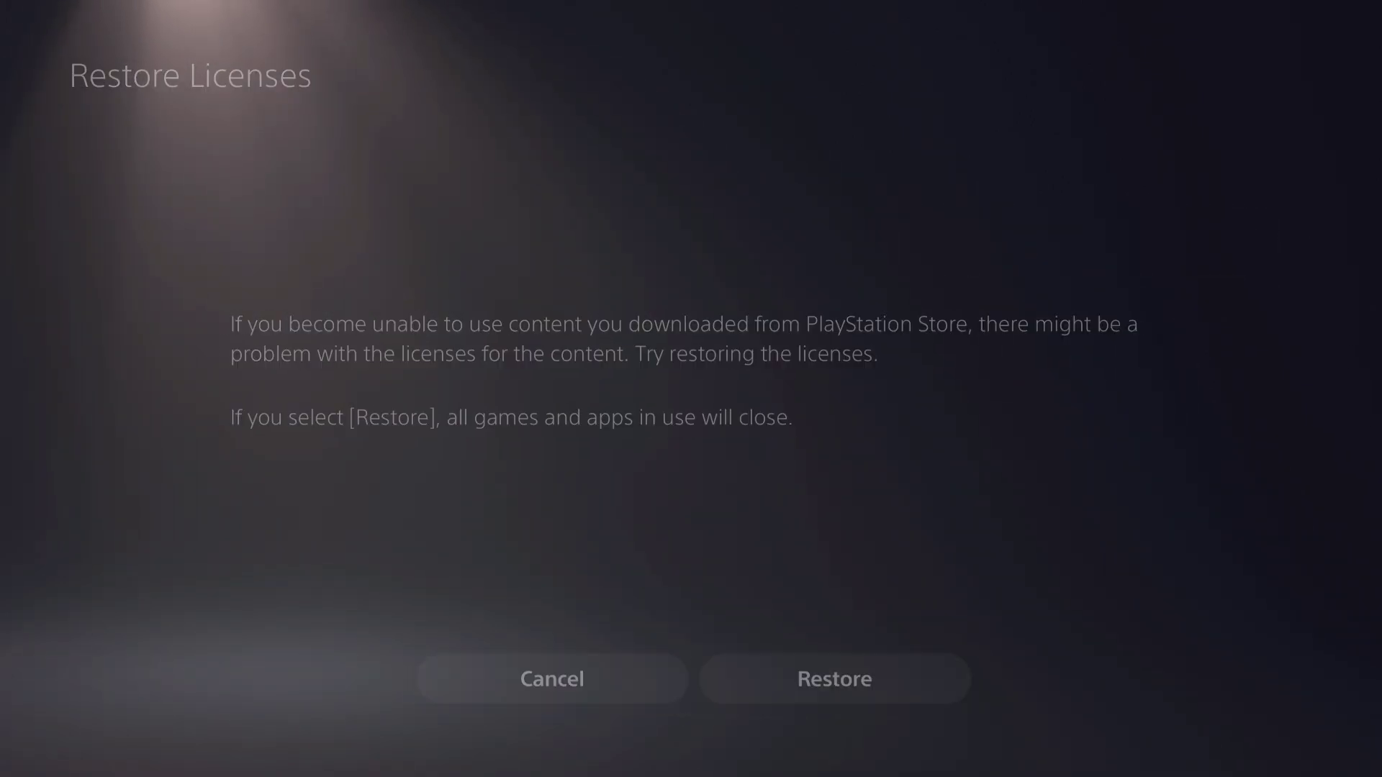
{"action": "key", "text": "Left"}
{"action": "key", "text": "Escape"}
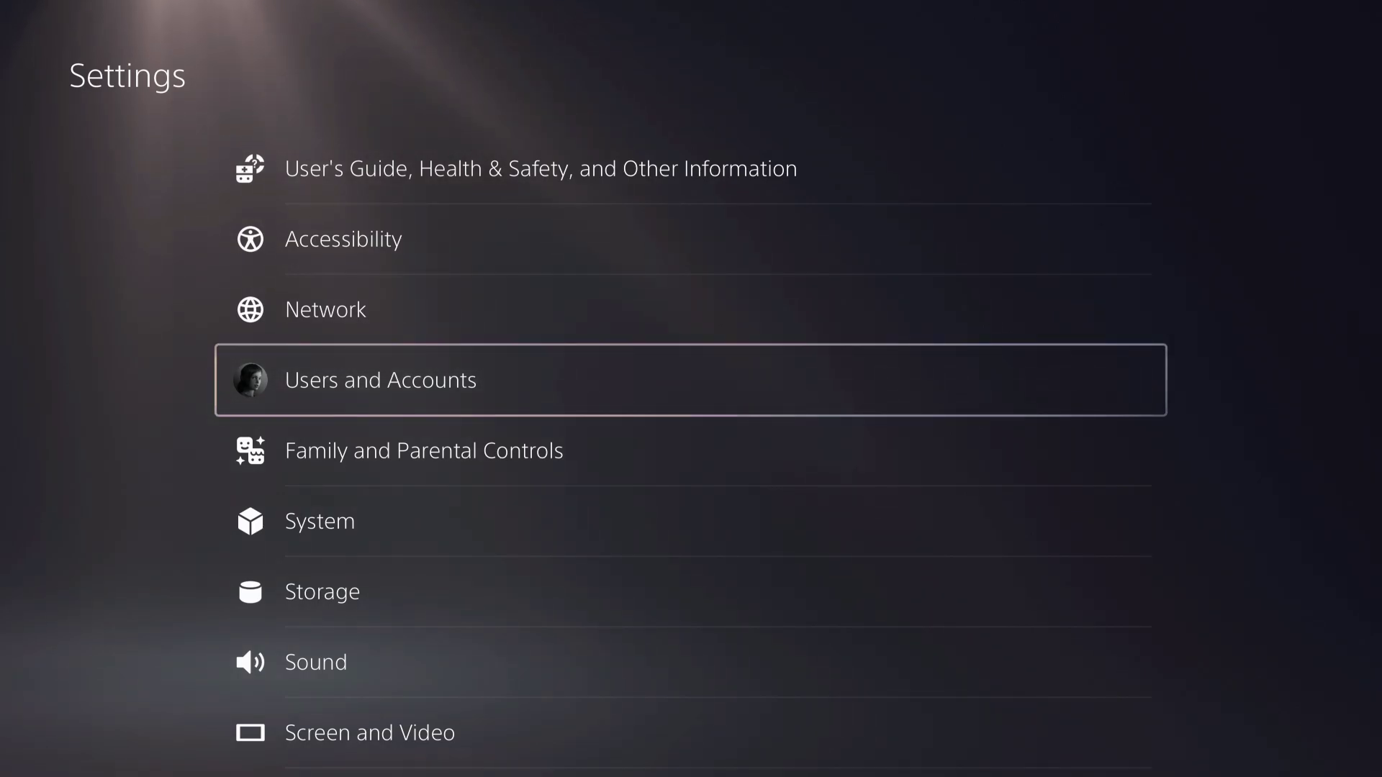
Exit Settings to the Games home screen and highlight the Minecraft tile
{"action": "key", "text": "Escape"}
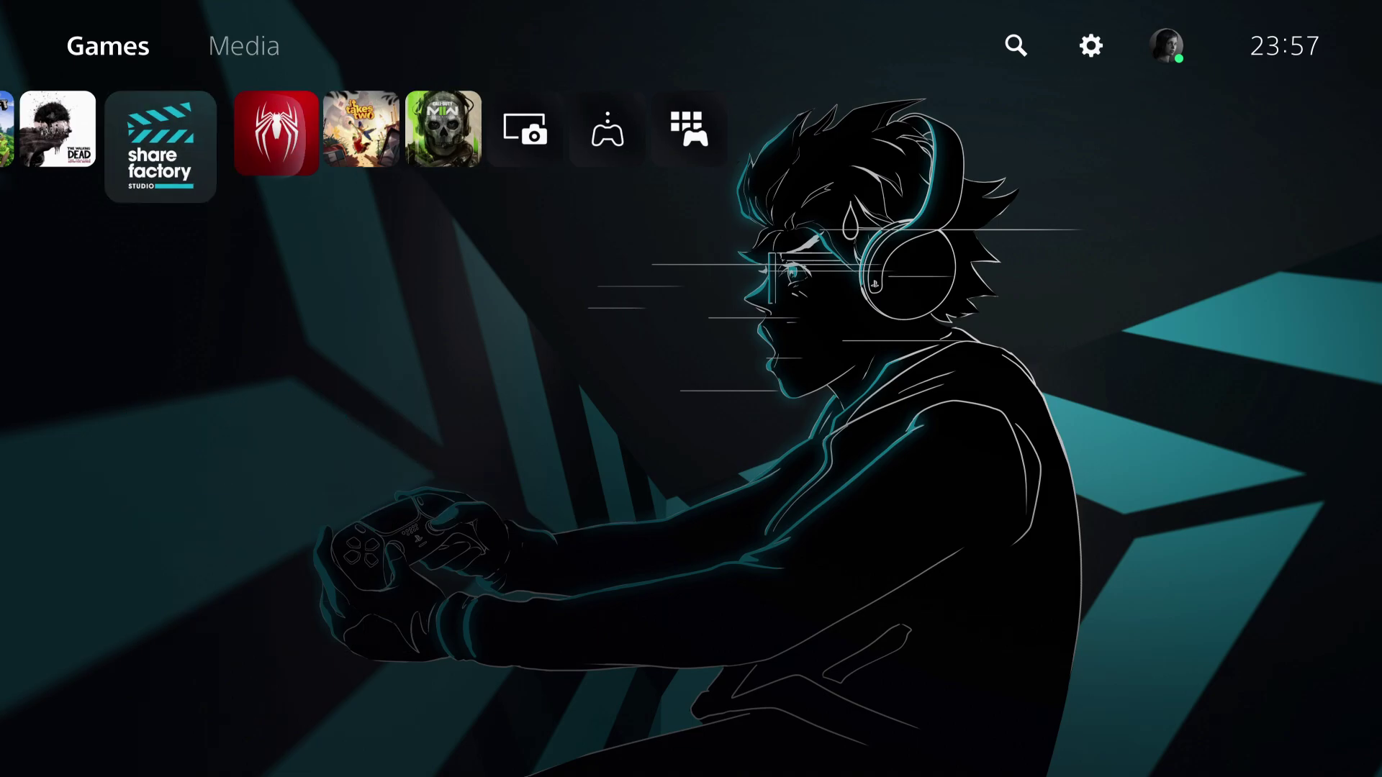
{"action": "key", "text": "Right"}
{"action": "key", "text": "Right"}
{"action": "key", "text": "Right"}
{"action": "key", "text": "Right"}
{"action": "key", "text": "Right"}
{"action": "key", "text": "Left"}
{"action": "key", "text": "Left"}
{"action": "key", "text": "Left"}
{"action": "key", "text": "Left"}
{"action": "key", "text": "Left"}
{"action": "key", "text": "Left"}
{"action": "key", "text": "Left"}
{"action": "key", "text": "Left"}
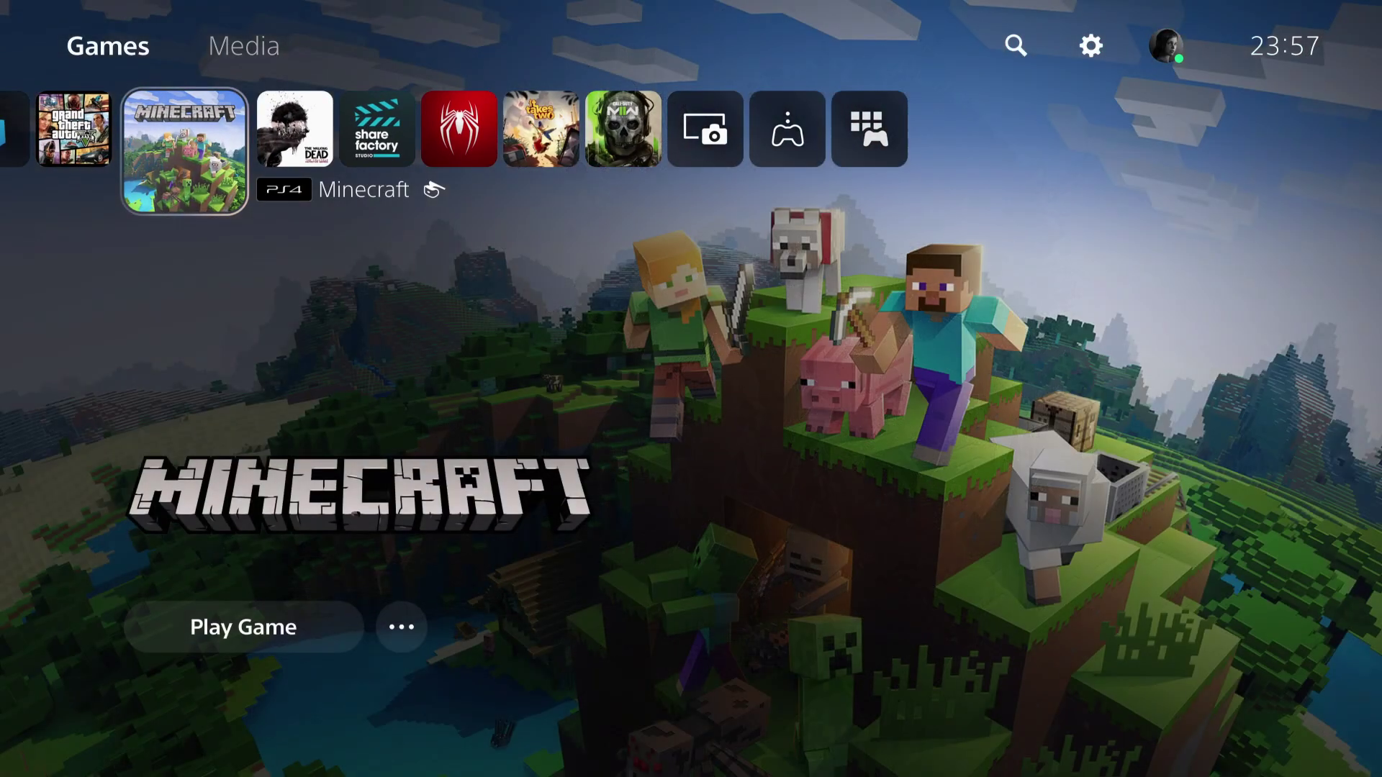